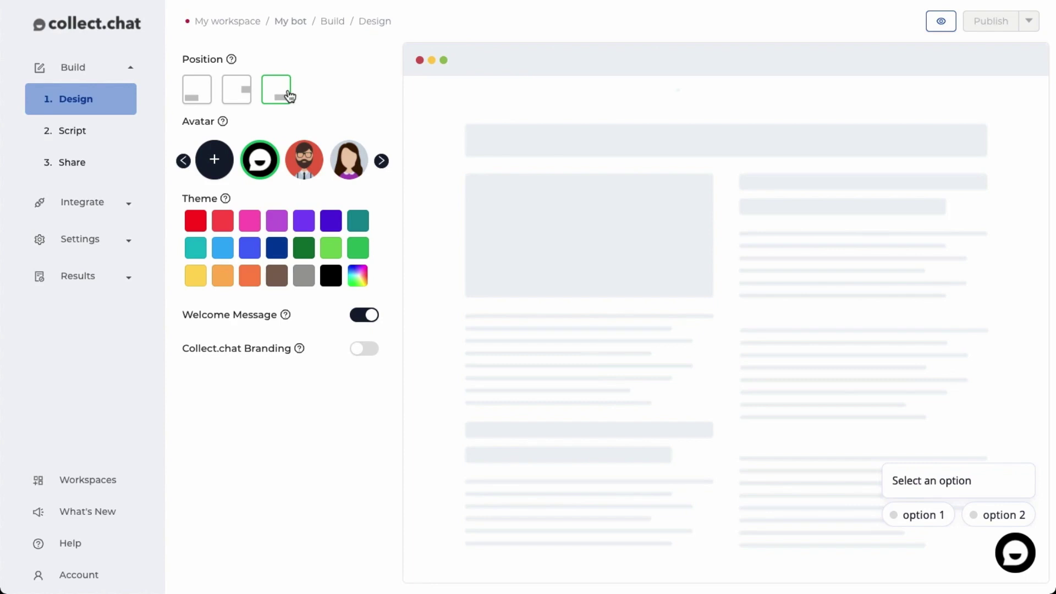
Place the widget at bottom-left and keep the black chat-bubble avatar after trying the alternatives
{"action": "left_click", "coordinate": [243, 96]}
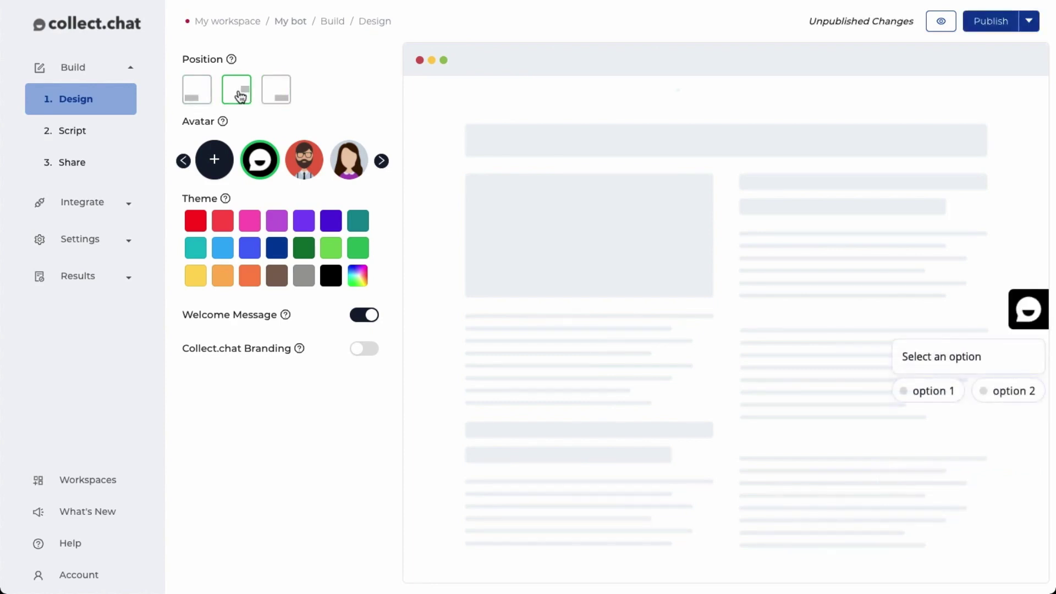
{"action": "left_click", "coordinate": [207, 95]}
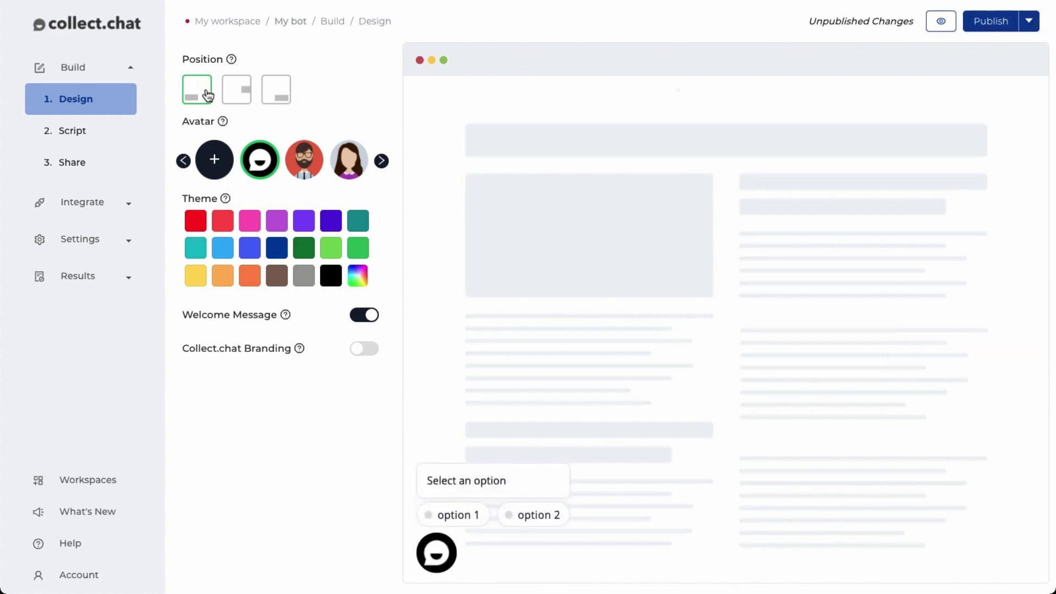
{"action": "left_click", "coordinate": [310, 170]}
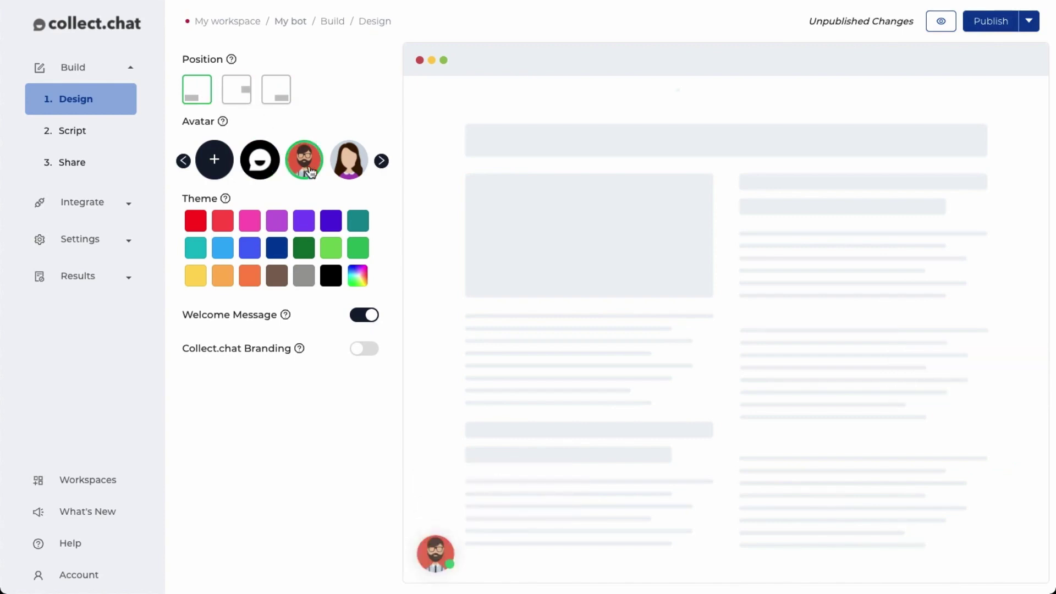
{"action": "left_click", "coordinate": [347, 173]}
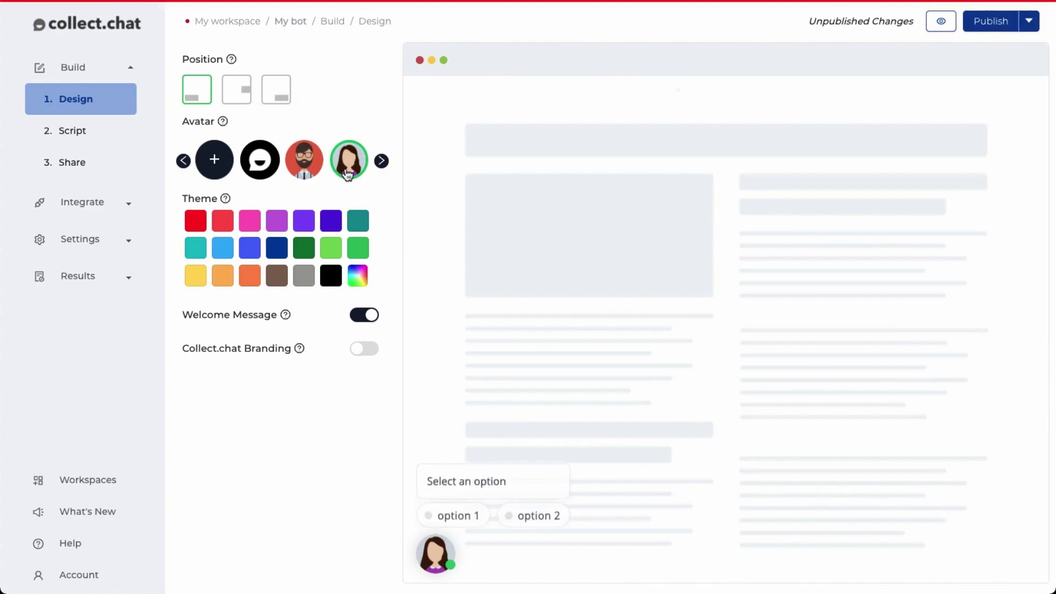
{"action": "left_click", "coordinate": [214, 159]}
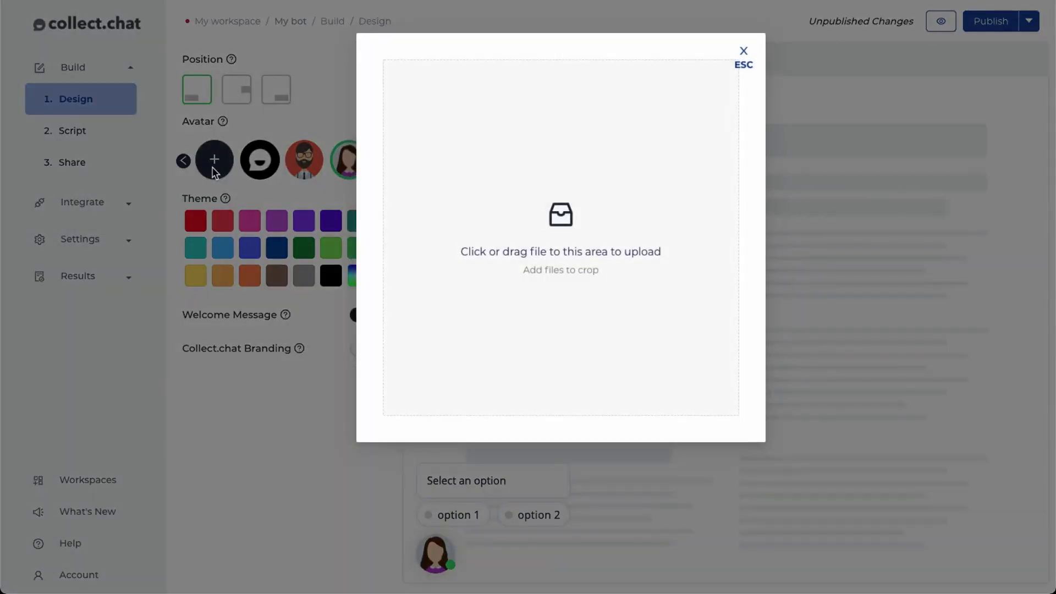
{"action": "left_click", "coordinate": [743, 54]}
{"action": "left_click", "coordinate": [260, 172]}
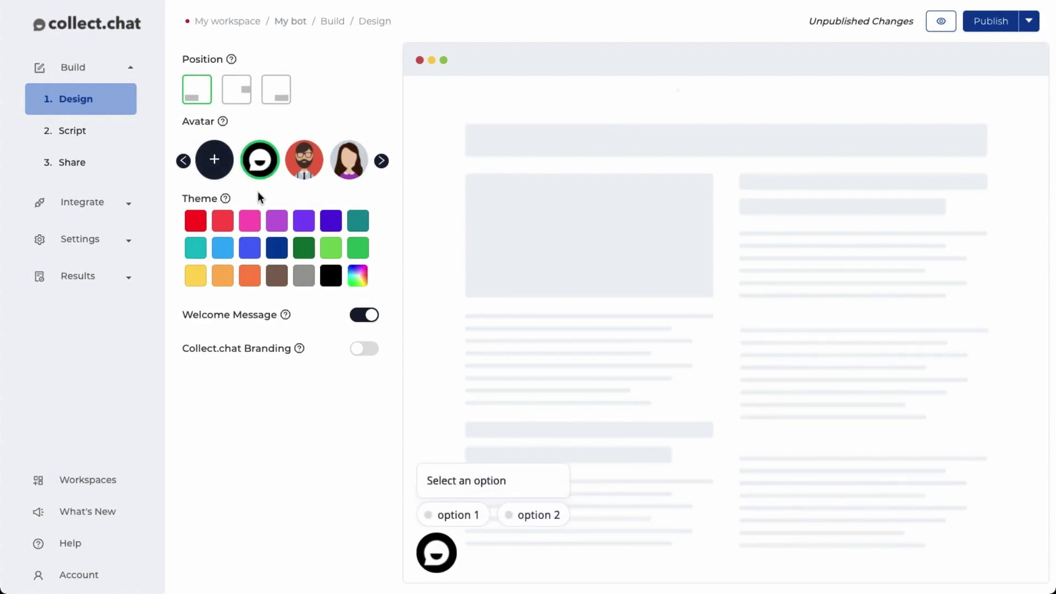
Apply the light-green #7ED957 theme, leaving the welcome message switched on
{"action": "left_click", "coordinate": [223, 276]}
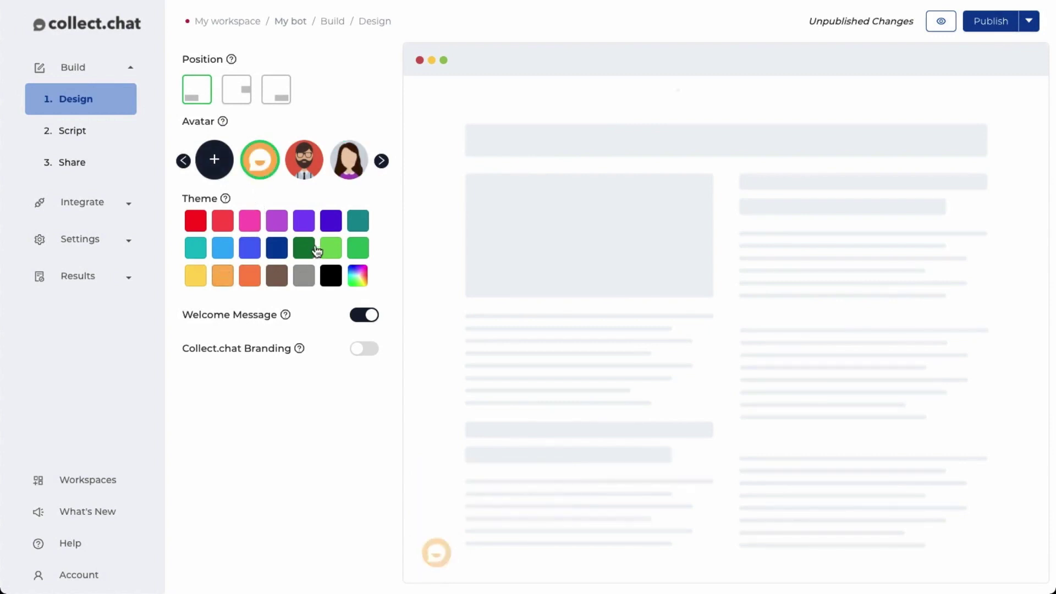
{"action": "left_click", "coordinate": [329, 249]}
{"action": "left_click", "coordinate": [357, 276]}
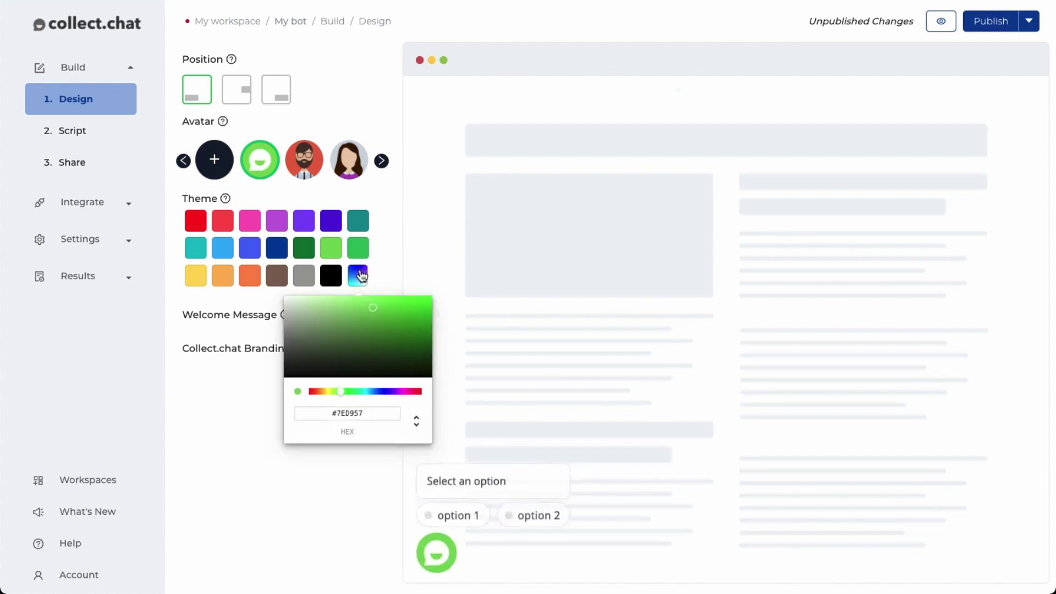
{"action": "left_click", "coordinate": [382, 306]}
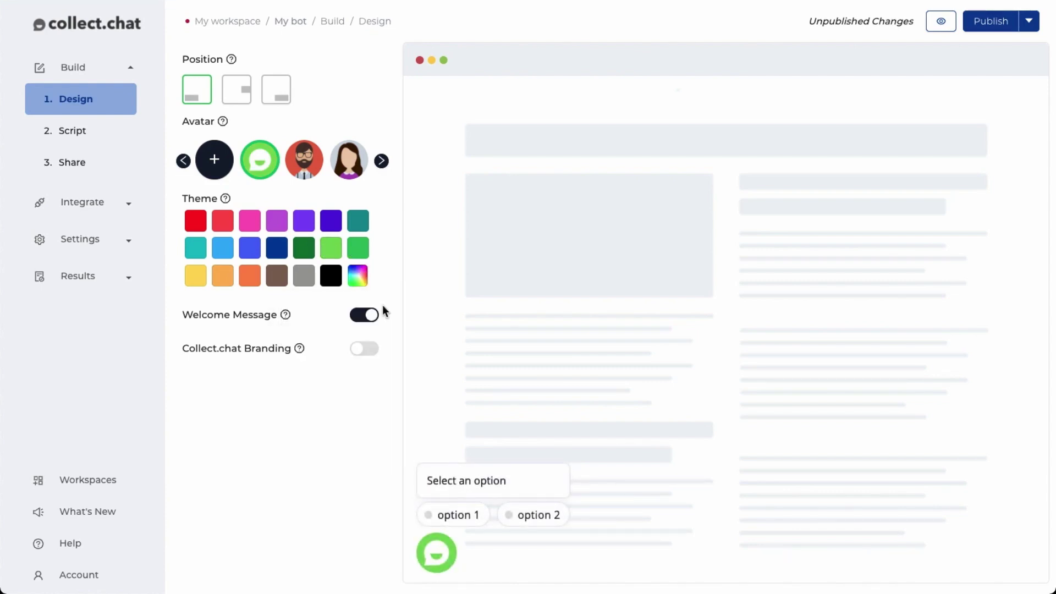
{"action": "left_click", "coordinate": [375, 317]}
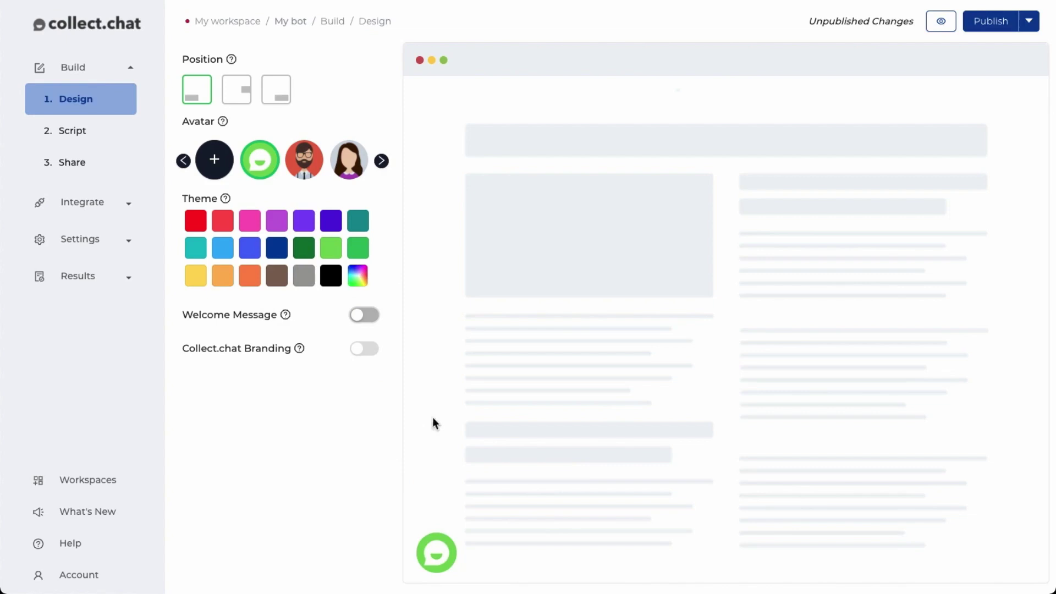
{"action": "left_click", "coordinate": [378, 322]}
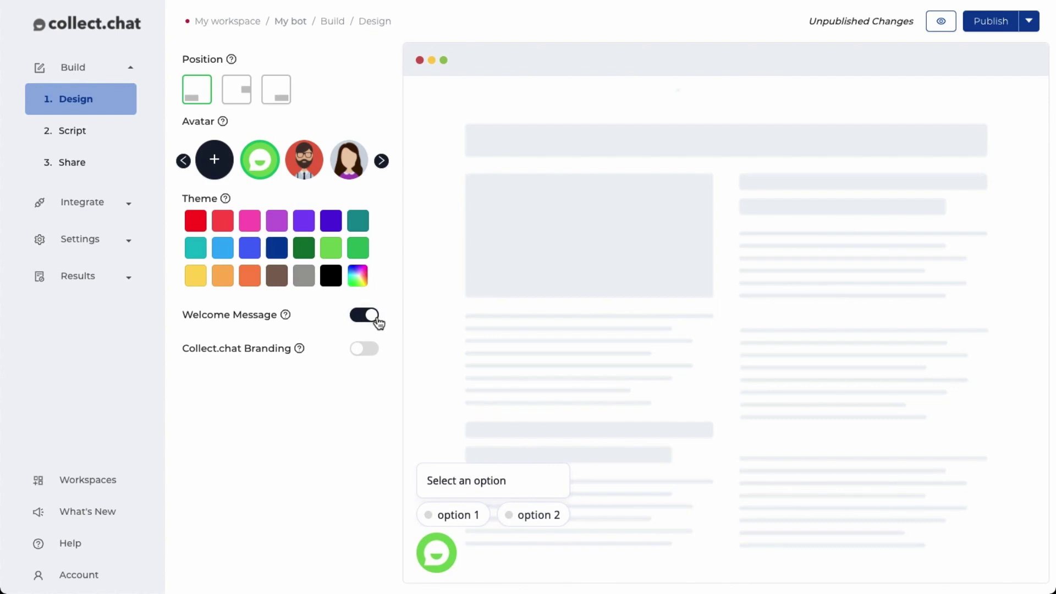
Open 2. Script to show the '1. Select an option' question
{"action": "left_click", "coordinate": [104, 146]}
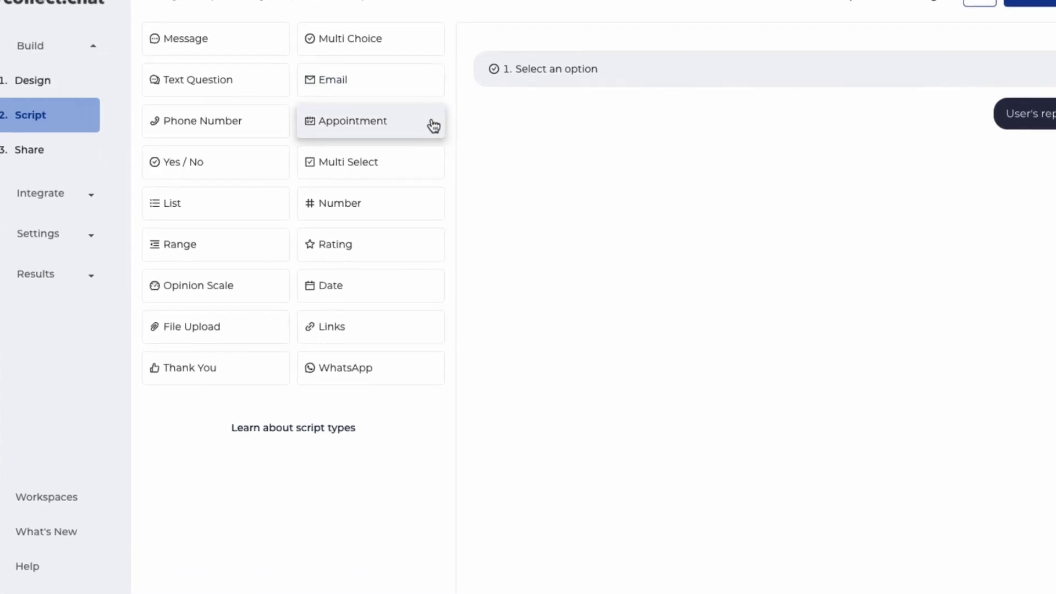
Change the first question's chat message to 'Want to create a chatbot?'
{"action": "mouse_move", "coordinate": [630, 99]}
{"action": "left_click", "coordinate": [523, 122]}
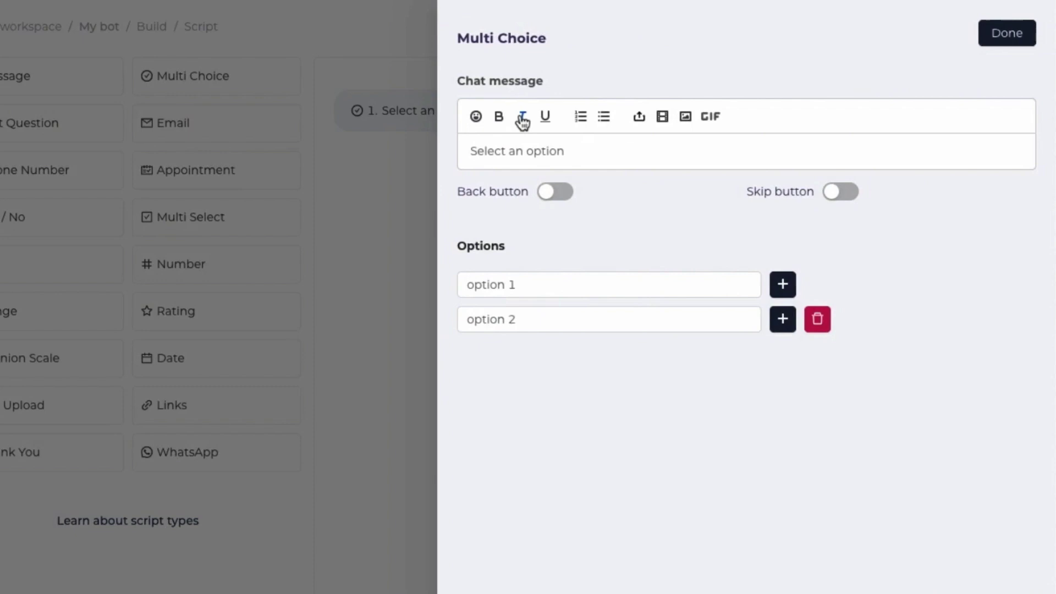
{"action": "left_click", "coordinate": [593, 136]}
{"action": "key", "text": "ctrl+a"}
{"action": "key", "text": "BackSpace"}
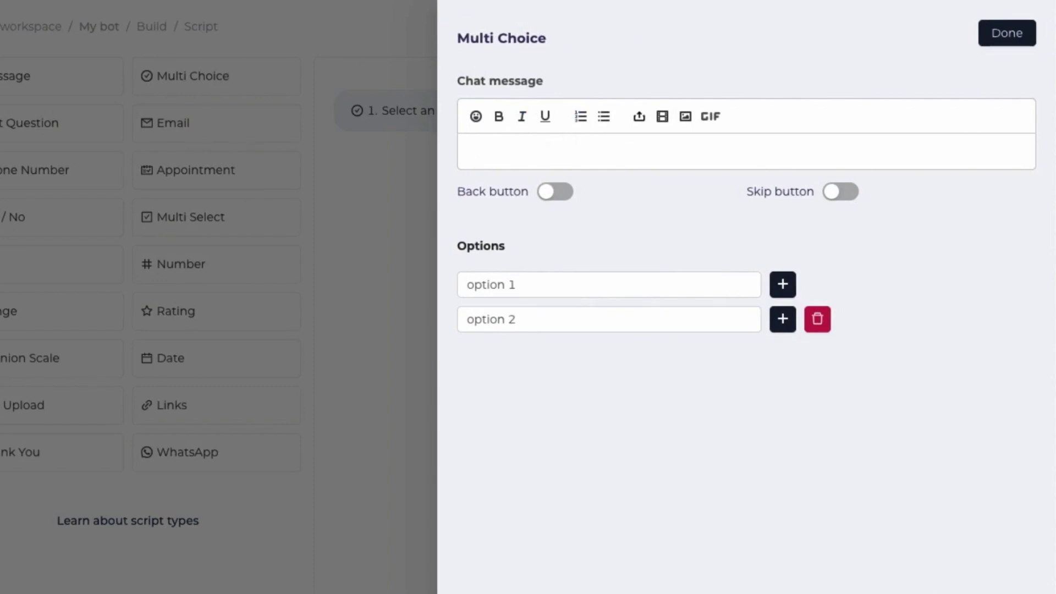
{"action": "type", "text": "Want to create a chatbot?"}
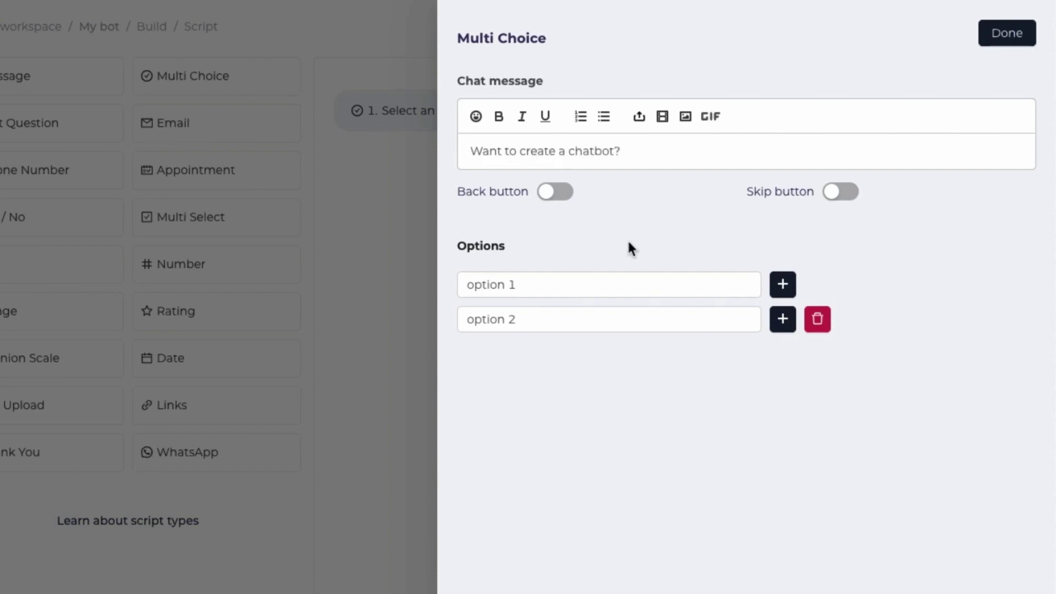
Set its answer options to 'yes' and 'no' and save the question
{"action": "left_click", "coordinate": [613, 285]}
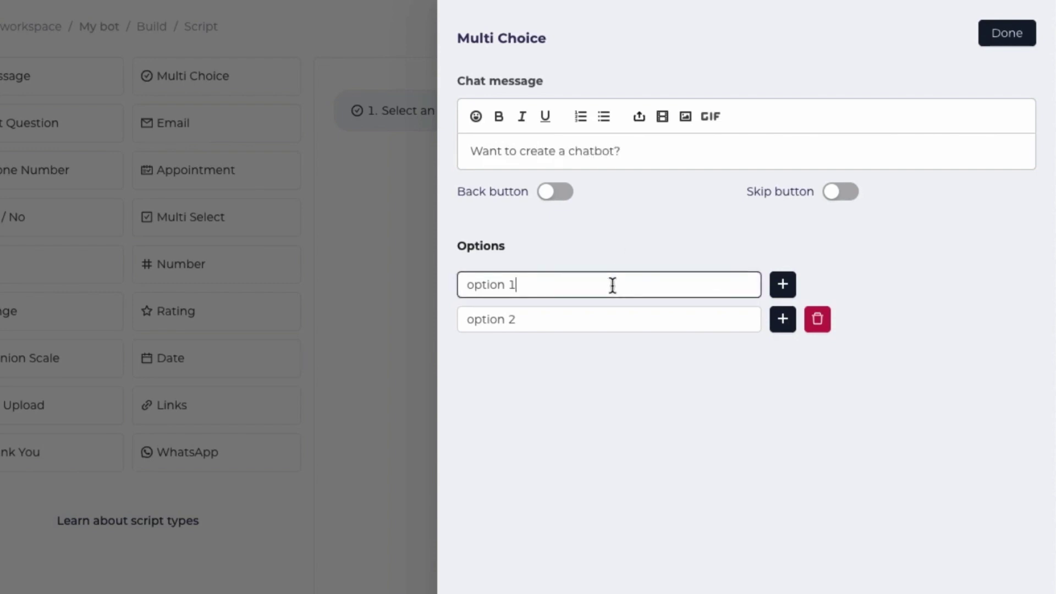
{"action": "key", "text": "ctrl+a"}
{"action": "type", "text": "yes"}
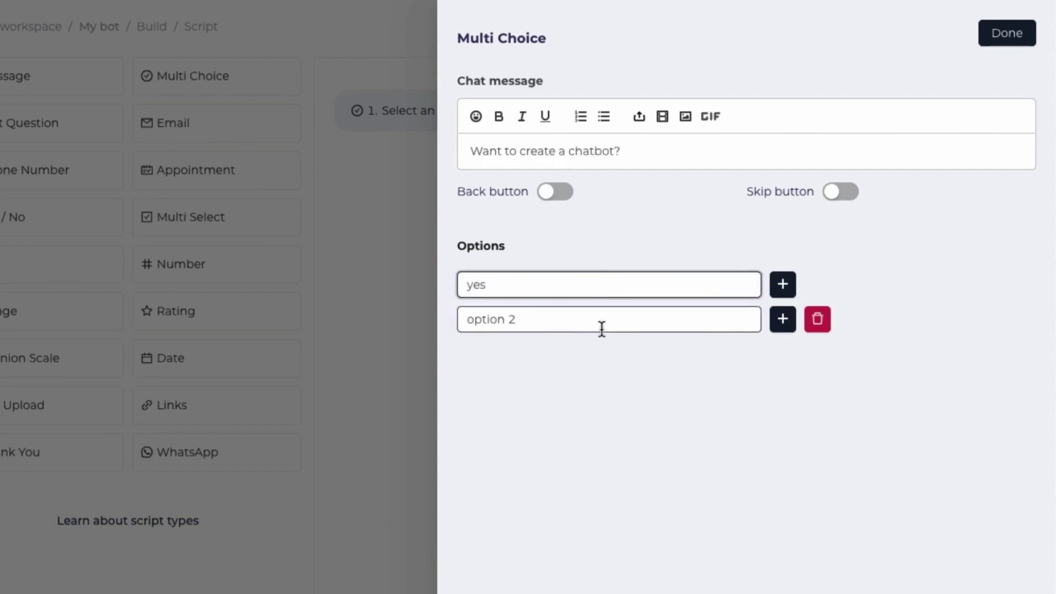
{"action": "left_click", "coordinate": [601, 328]}
{"action": "key", "text": "ctrl+a"}
{"action": "type", "text": "no"}
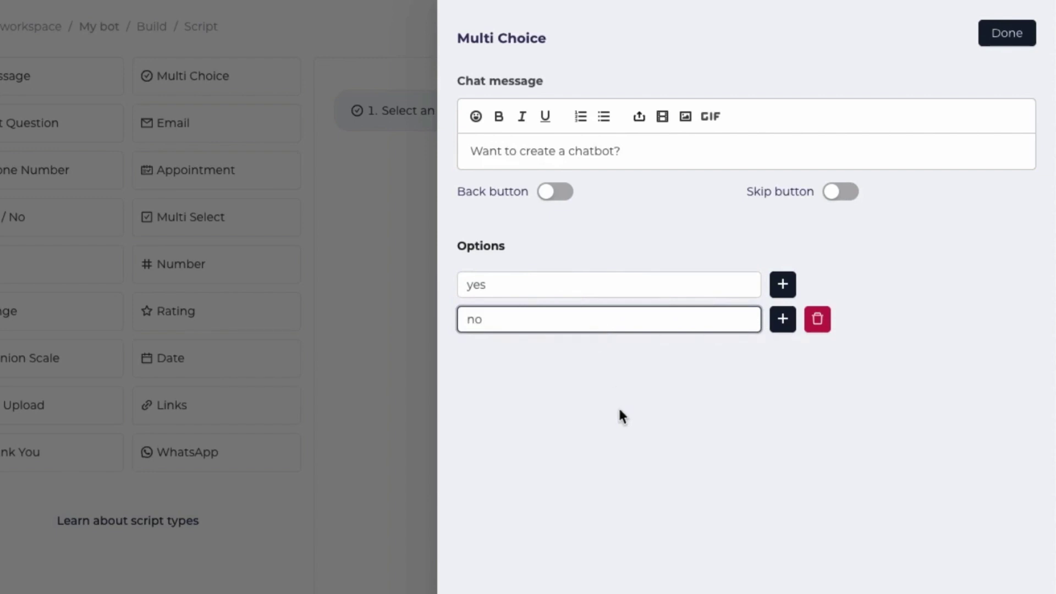
{"action": "left_click", "coordinate": [618, 406]}
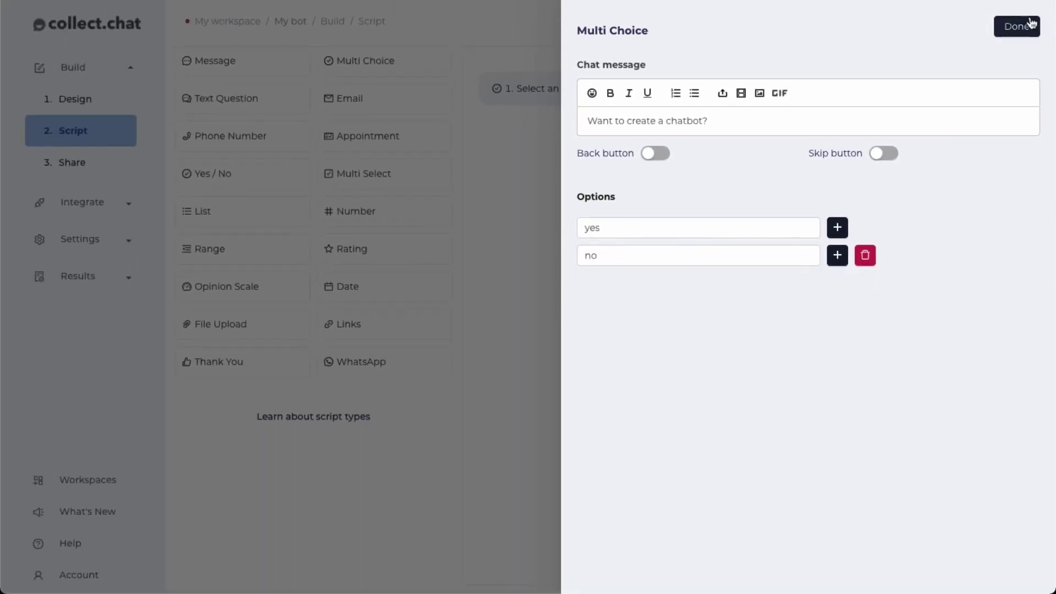
{"action": "left_click", "coordinate": [1011, 33]}
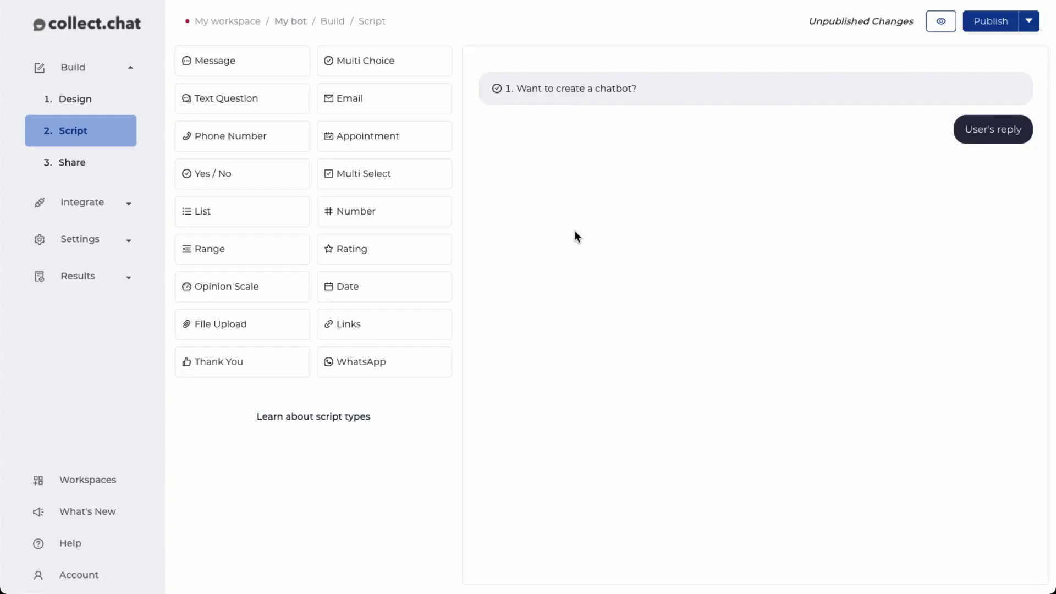
Add a text question as step 2 asking 'What's your first name?'
{"action": "left_click", "coordinate": [252, 107]}
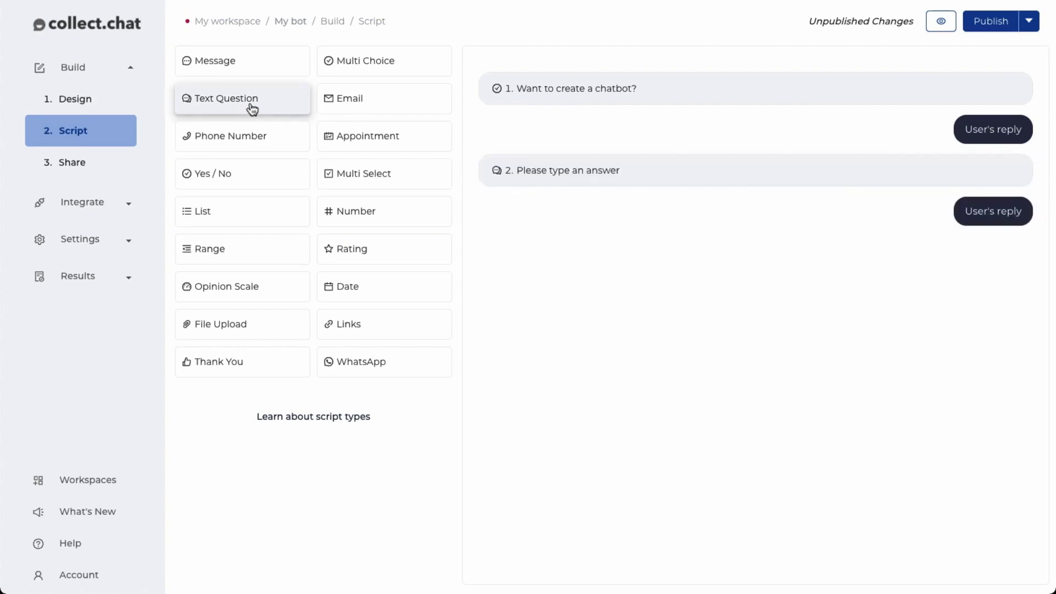
{"action": "left_click", "coordinate": [567, 184]}
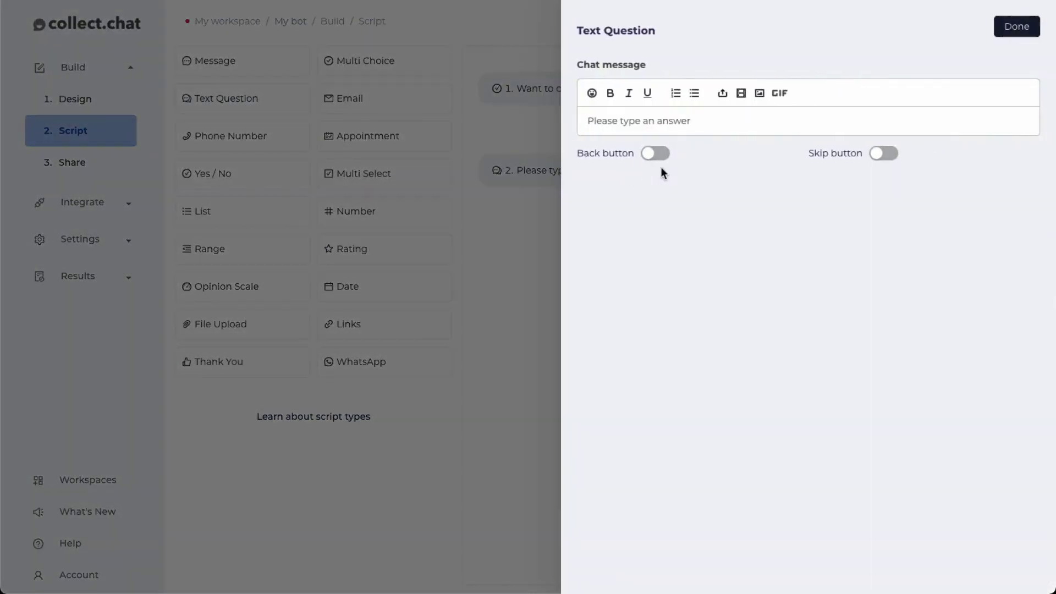
{"action": "triple_click", "coordinate": [723, 121]}
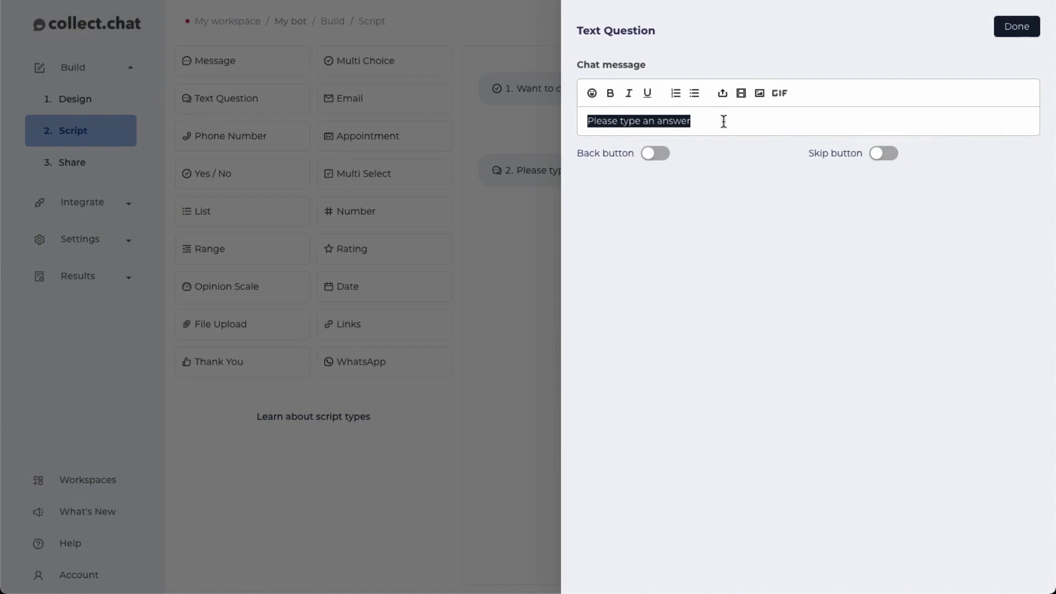
{"action": "type", "text": "What's"}
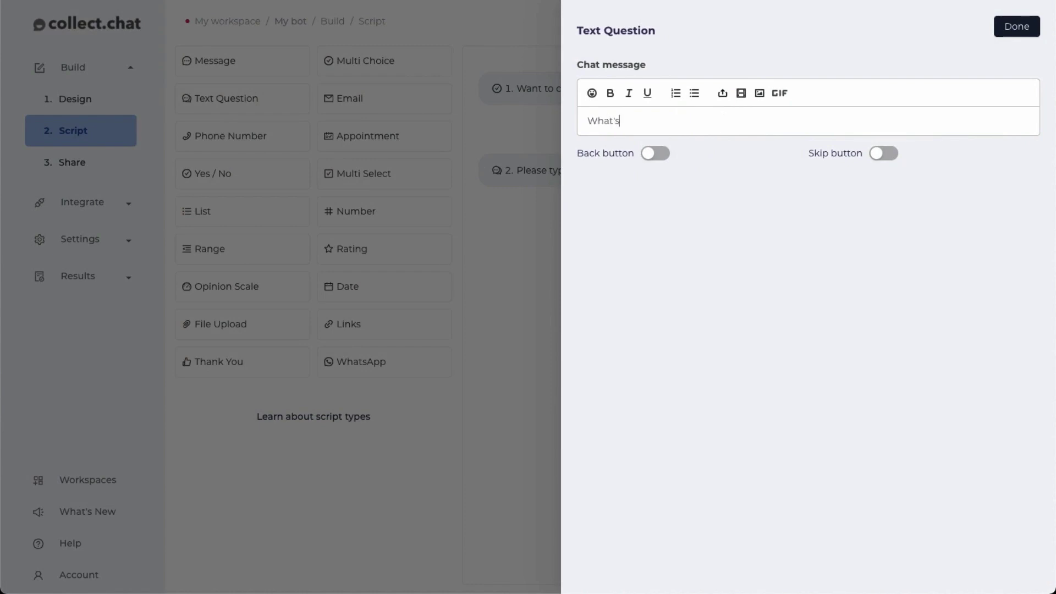
{"action": "type", "text": " your first name?"}
{"action": "left_click", "coordinate": [1016, 27]}
Add an email question 3 whose message ends with an @ mention of '2. What's your first name?'
{"action": "left_click", "coordinate": [396, 104]}
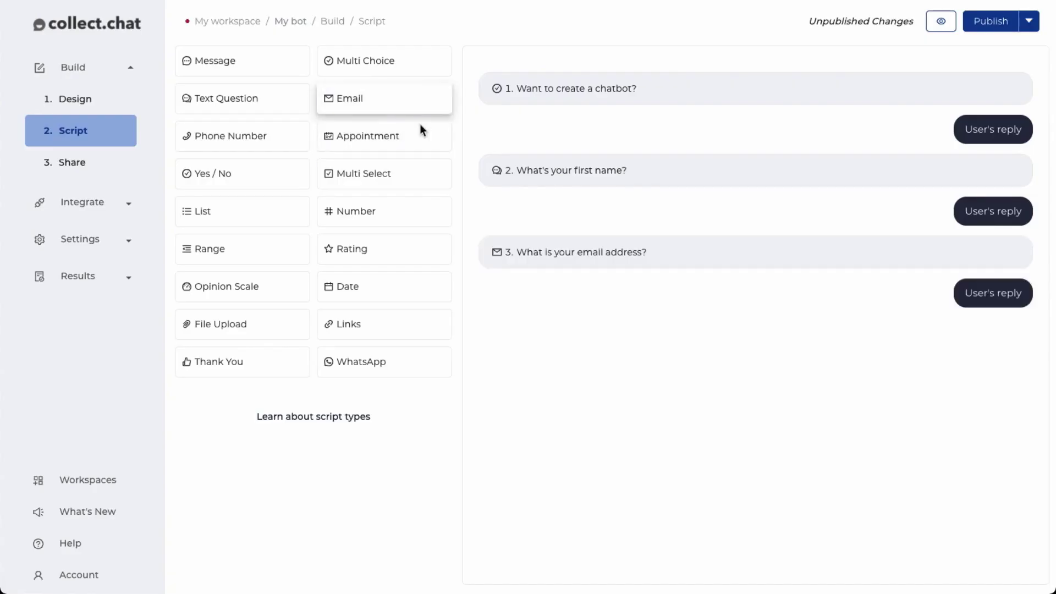
{"action": "left_click", "coordinate": [564, 248]}
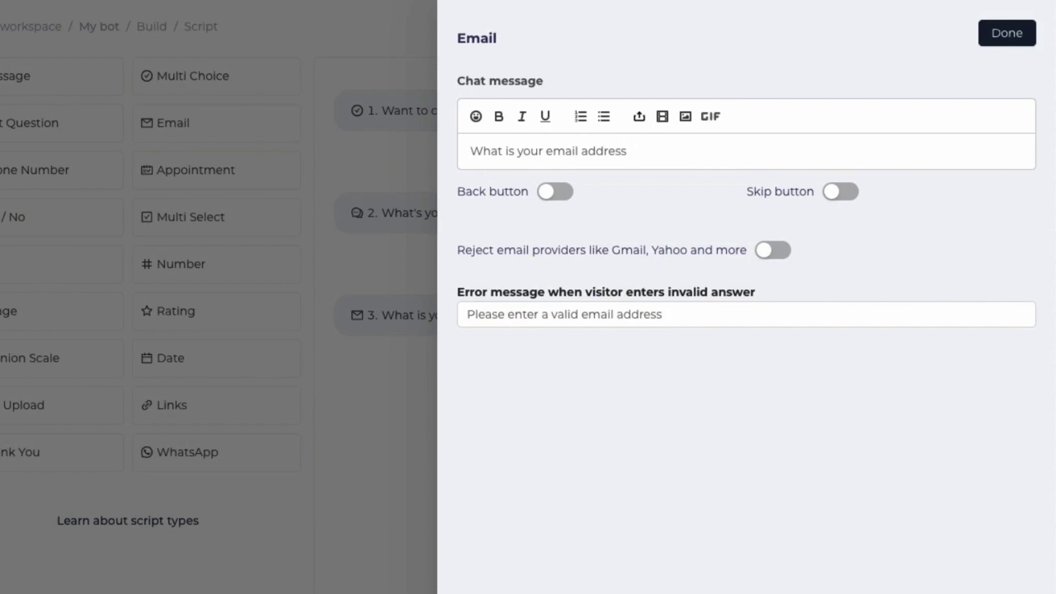
{"action": "type", "text": "@"}
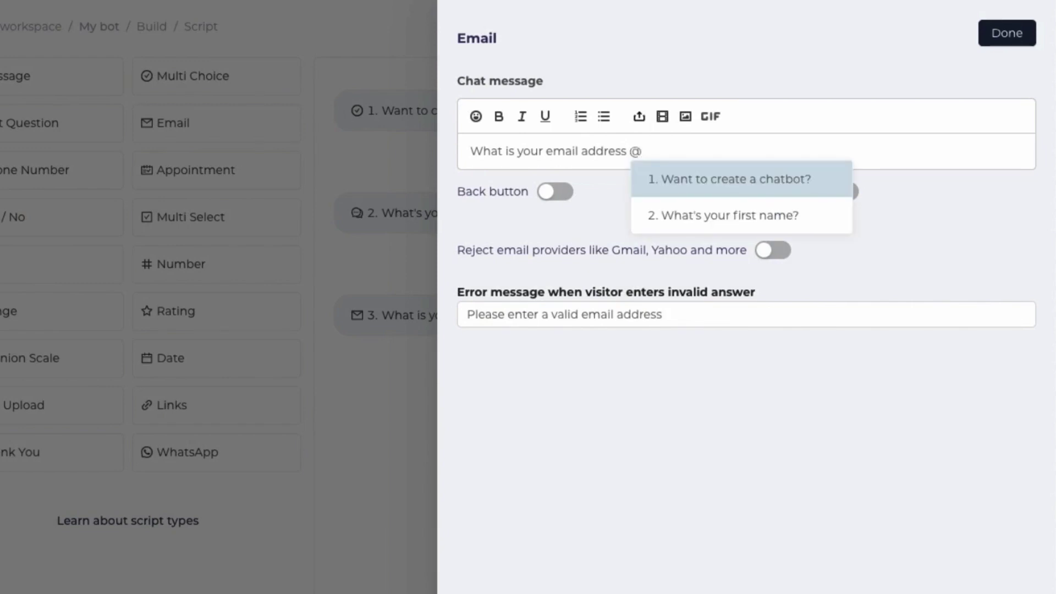
{"action": "left_click", "coordinate": [704, 215]}
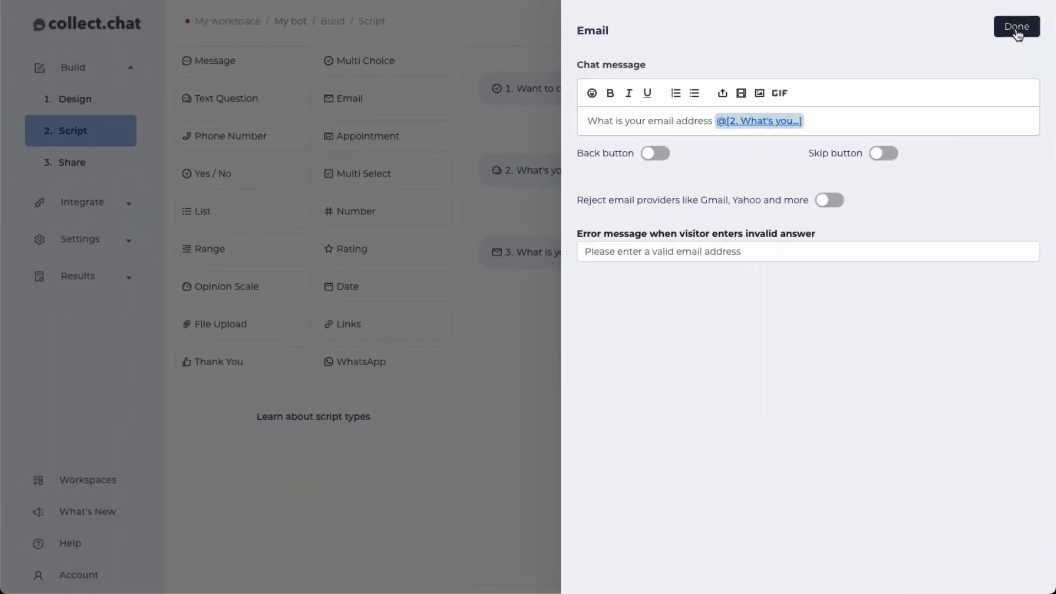
{"action": "left_click", "coordinate": [1018, 28]}
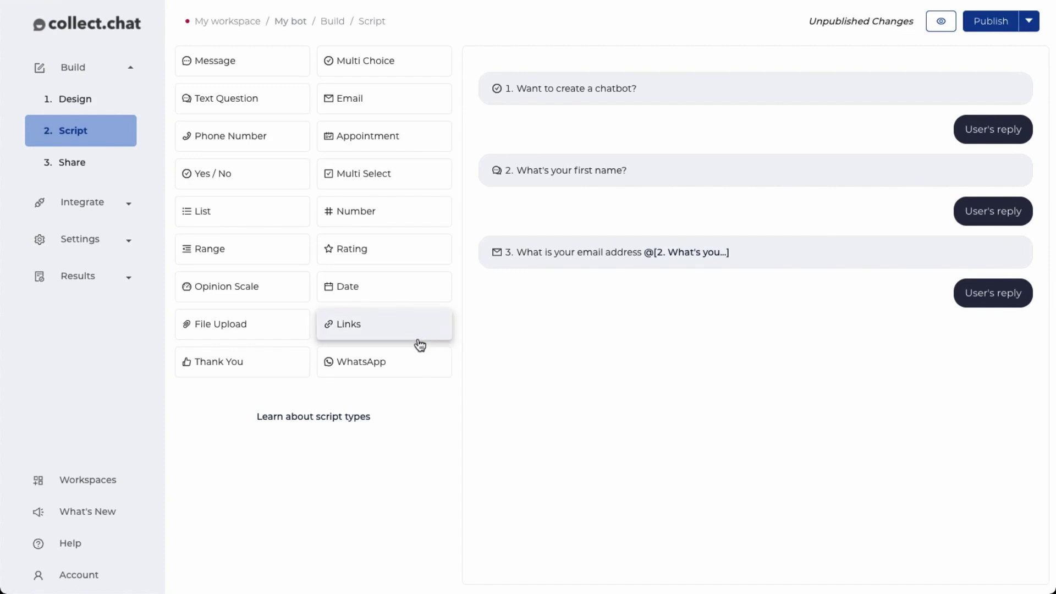
Add a Thank You step 4 keeping its 'Nice chatting with you' message and empty Redirect URL
{"action": "left_click", "coordinate": [234, 369]}
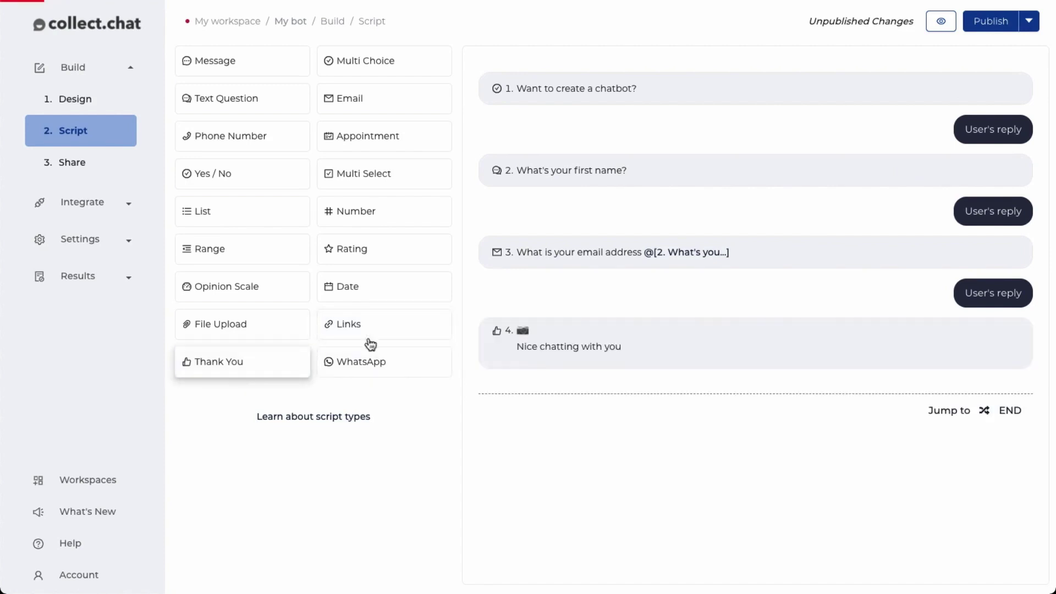
{"action": "left_click", "coordinate": [629, 338]}
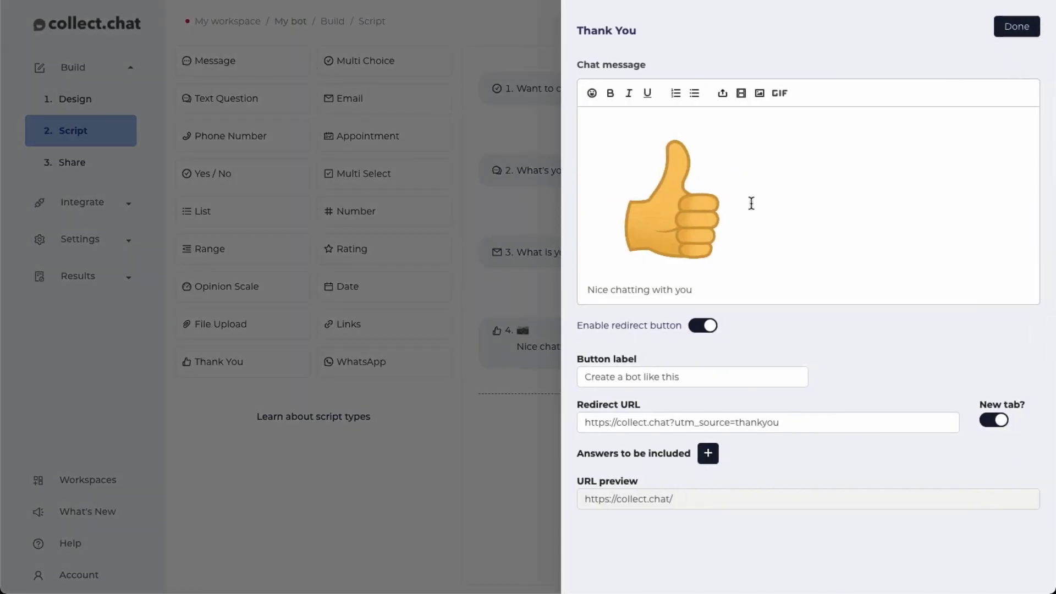
{"action": "triple_click", "coordinate": [739, 289]}
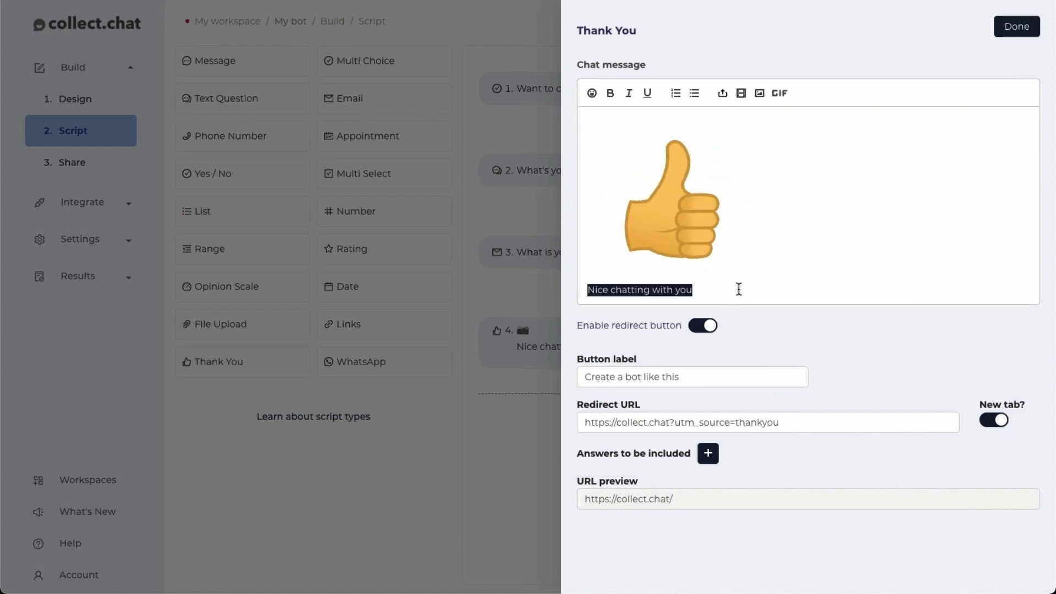
{"action": "left_click", "coordinate": [778, 346]}
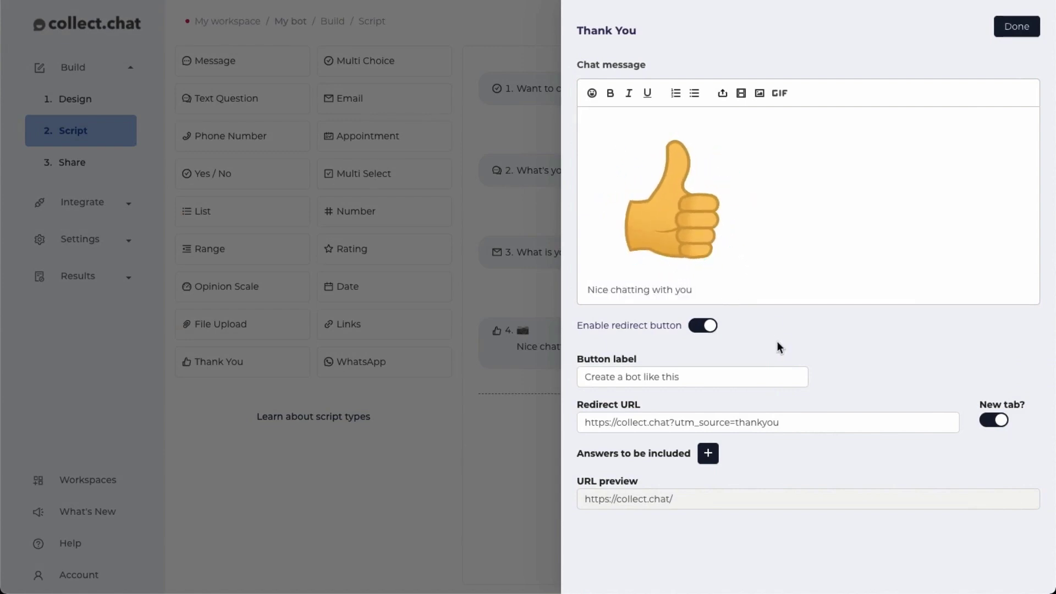
{"action": "left_click", "coordinate": [774, 420]}
{"action": "left_click", "coordinate": [780, 395]}
{"action": "left_click", "coordinate": [1018, 27]}
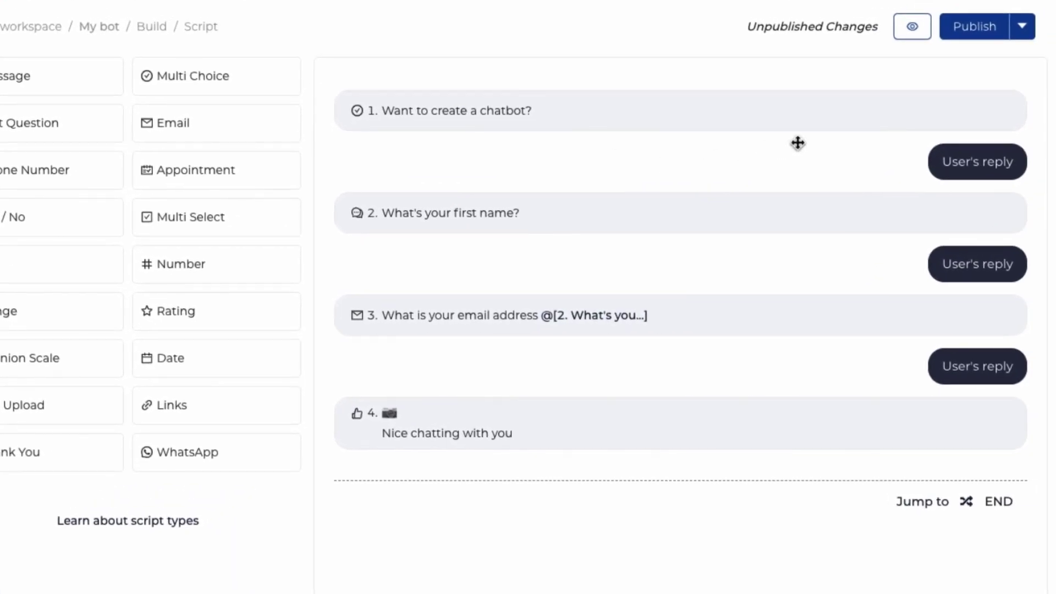
{"action": "mouse_move", "coordinate": [920, 96]}
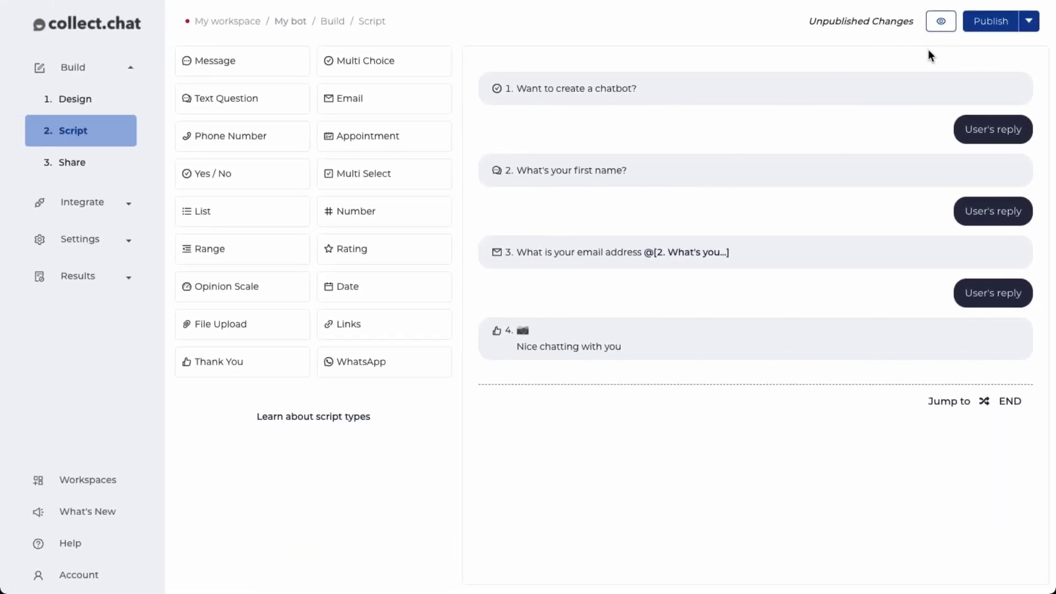
{"action": "left_click", "coordinate": [941, 22]}
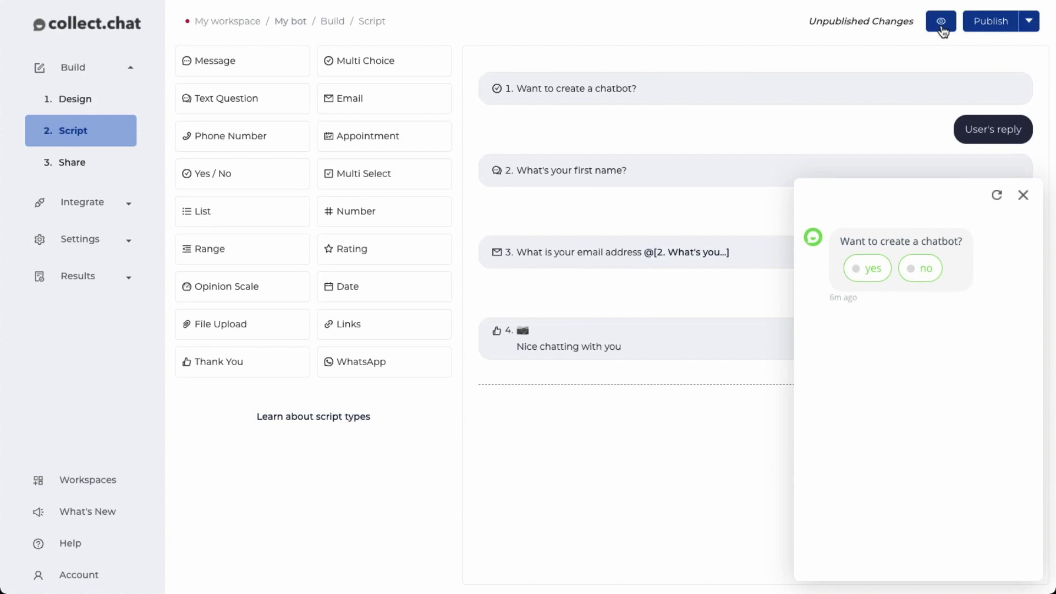
{"action": "left_click", "coordinate": [880, 269]}
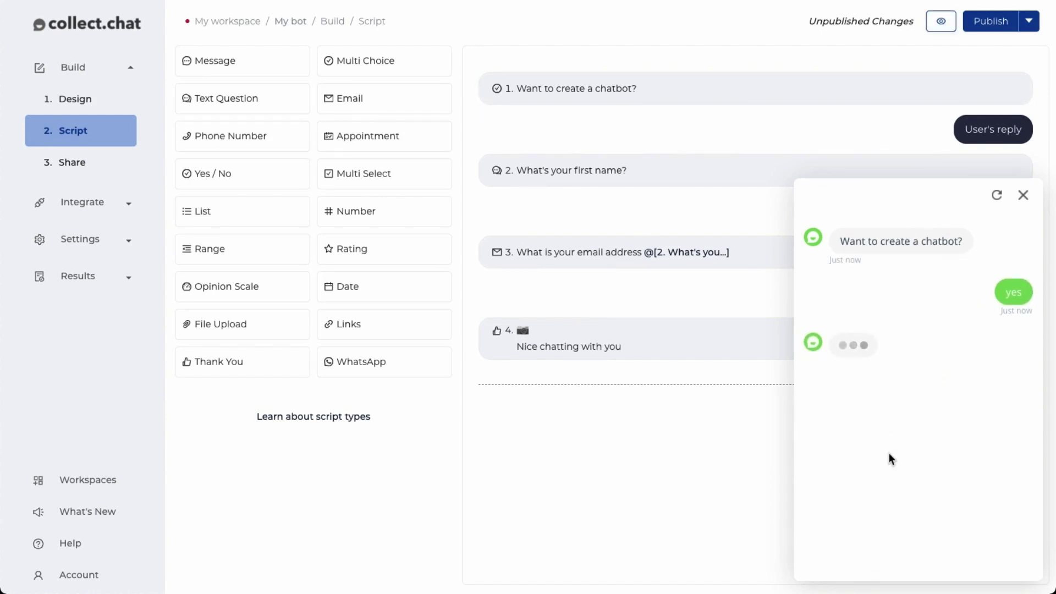
{"action": "type", "text": "sam"}
{"action": "key", "text": "Return"}
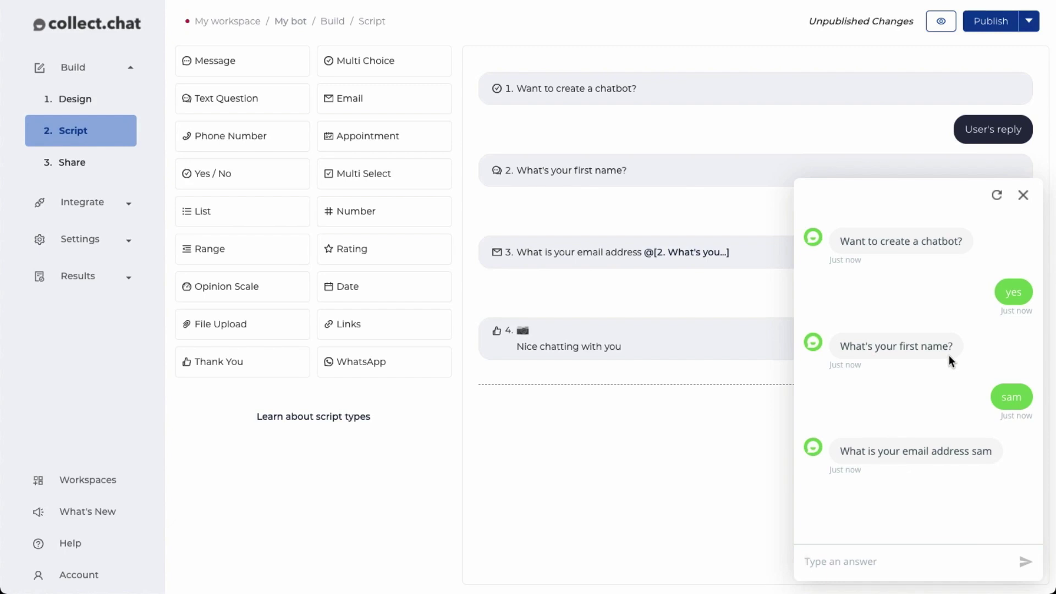
{"action": "key", "text": "Return"}
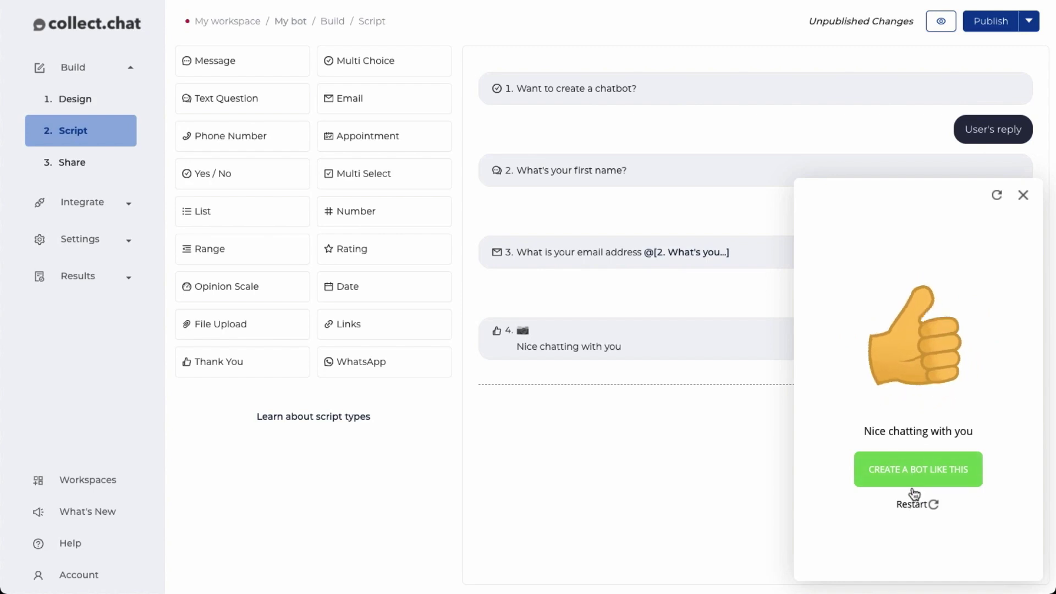
{"action": "left_click", "coordinate": [1024, 197]}
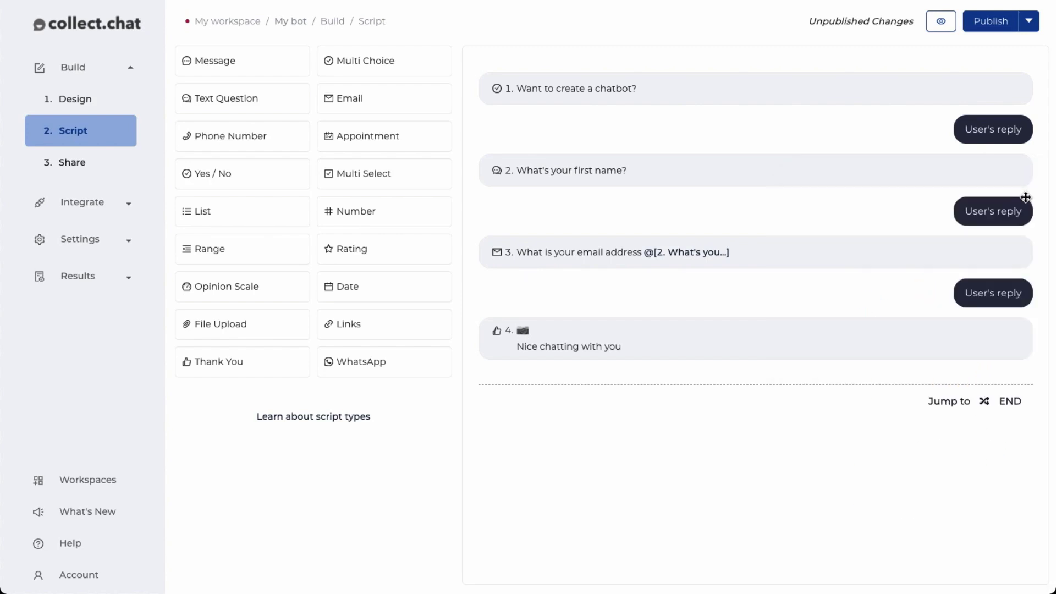
Publish the bot, copy its website embed code, and show the WordPress install instructions
{"action": "left_click", "coordinate": [995, 22]}
{"action": "left_click", "coordinate": [92, 170]}
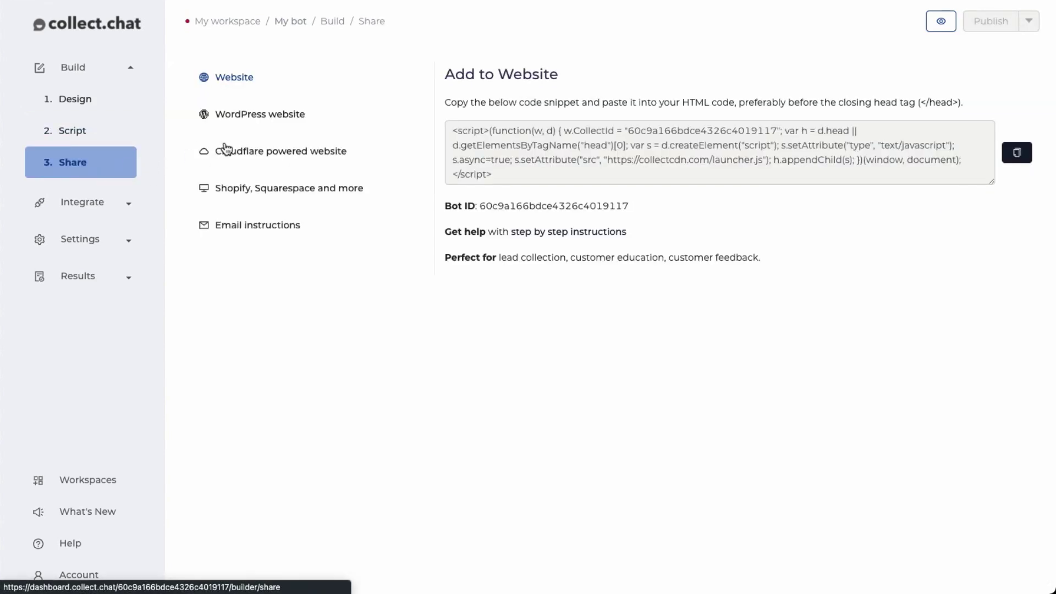
{"action": "left_click", "coordinate": [1019, 156]}
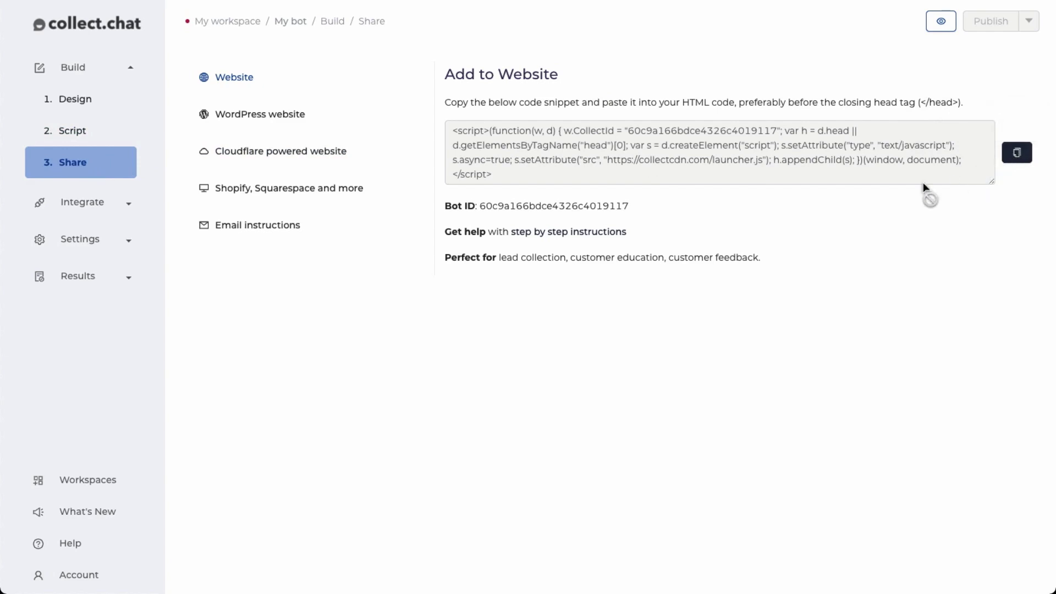
{"action": "left_click", "coordinate": [264, 116]}
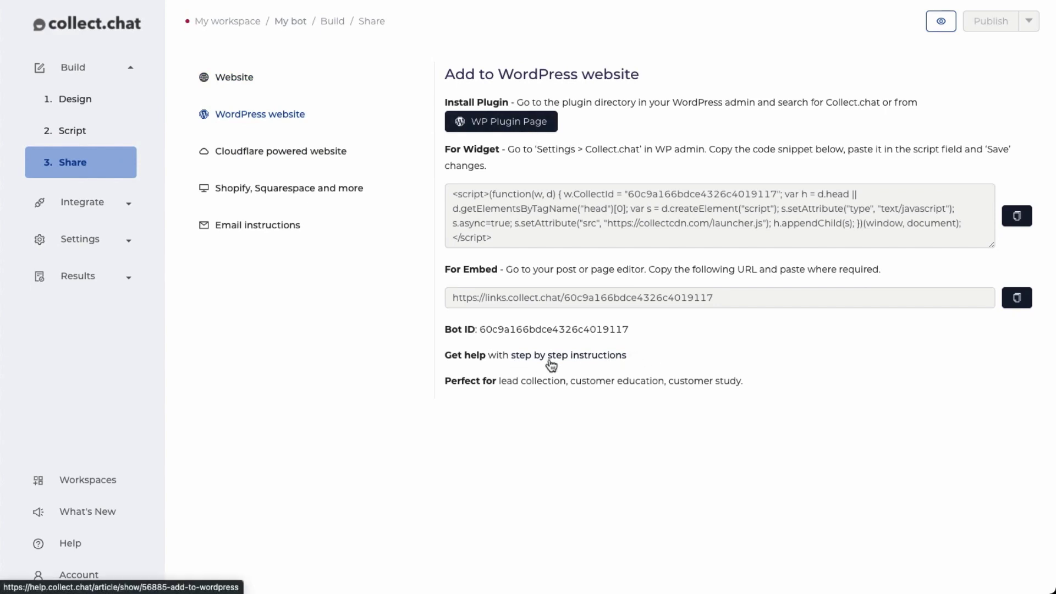
Browse the Cloudflare and Shopify/Squarespace options, show the email-to-developer instructions, then open Help
{"action": "left_click", "coordinate": [308, 154]}
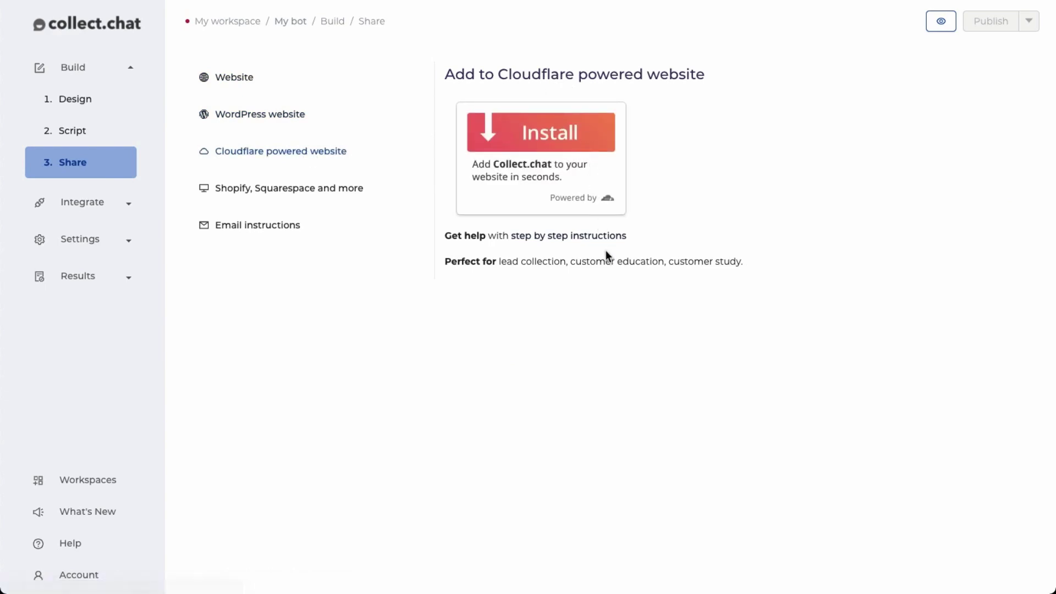
{"action": "left_click", "coordinate": [355, 188]}
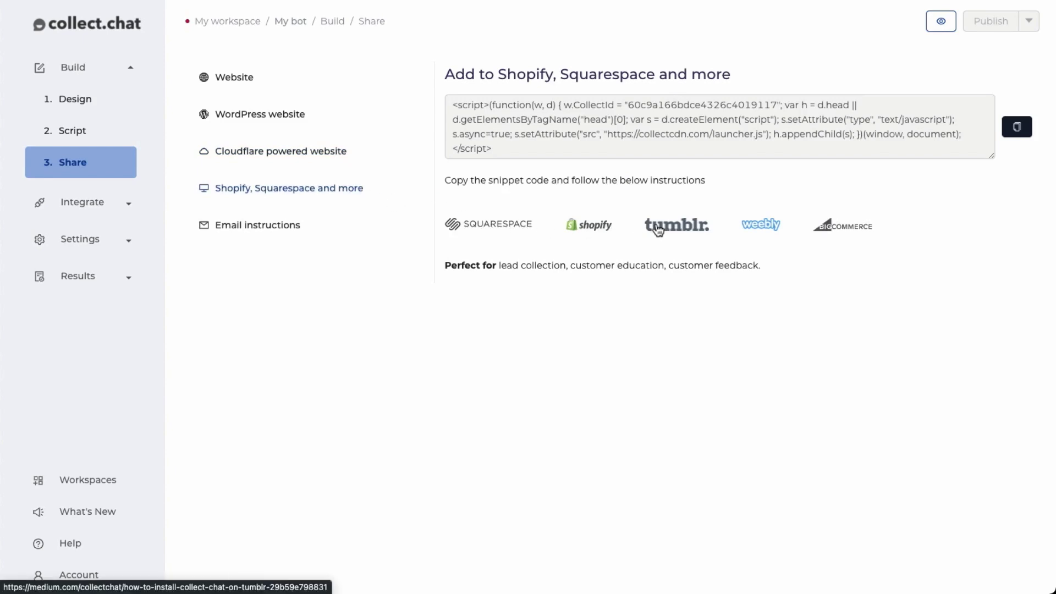
{"action": "left_click", "coordinate": [324, 232]}
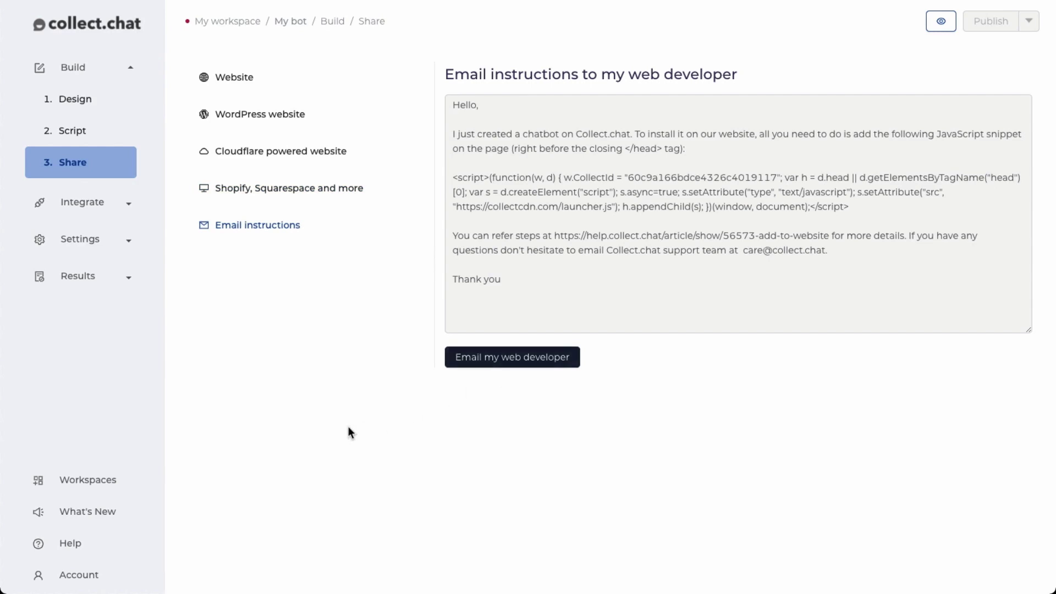
{"action": "left_click", "coordinate": [71, 543]}
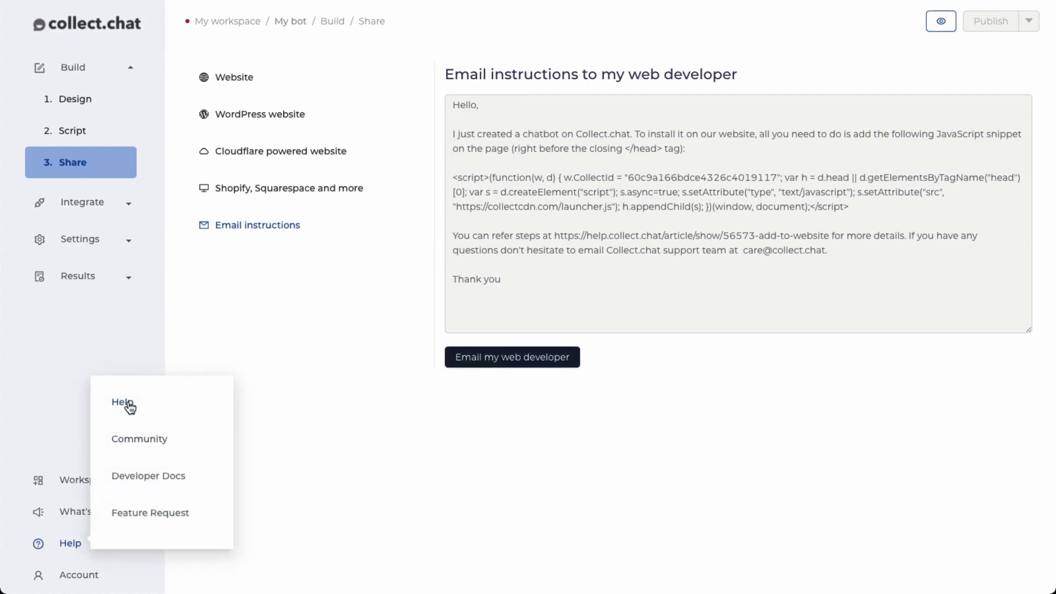